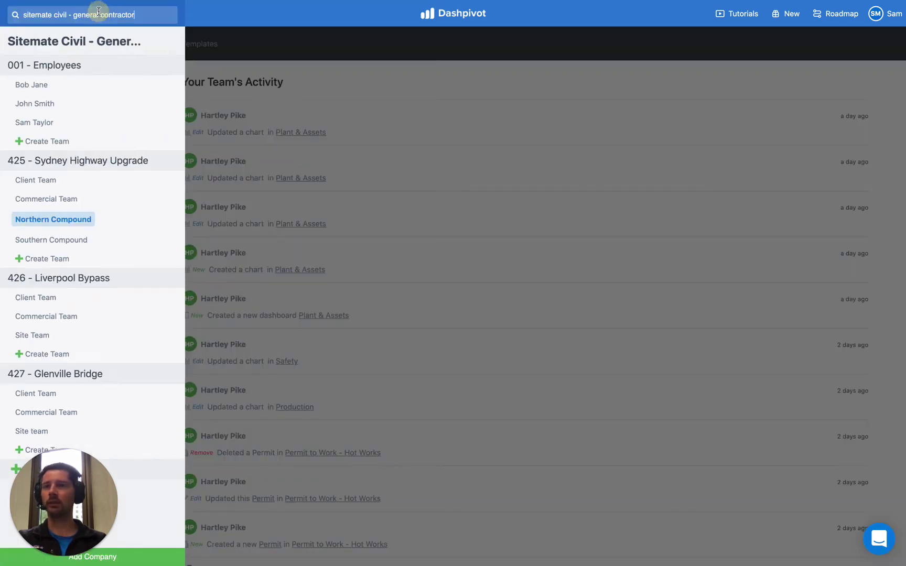
- Open the ABC Contractors (example 1) project list, showing the General project with its Site team
left_click(113, 13)
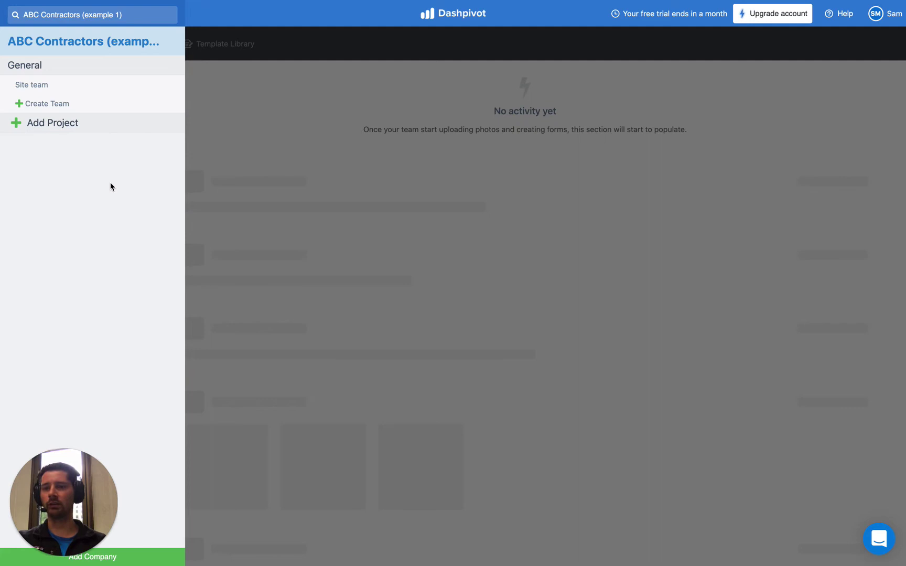
- Change the company search to 'example 2' to show Projects A to D, each with a Site team
key("BackSpace")
key("BackSpace")
type("2)")
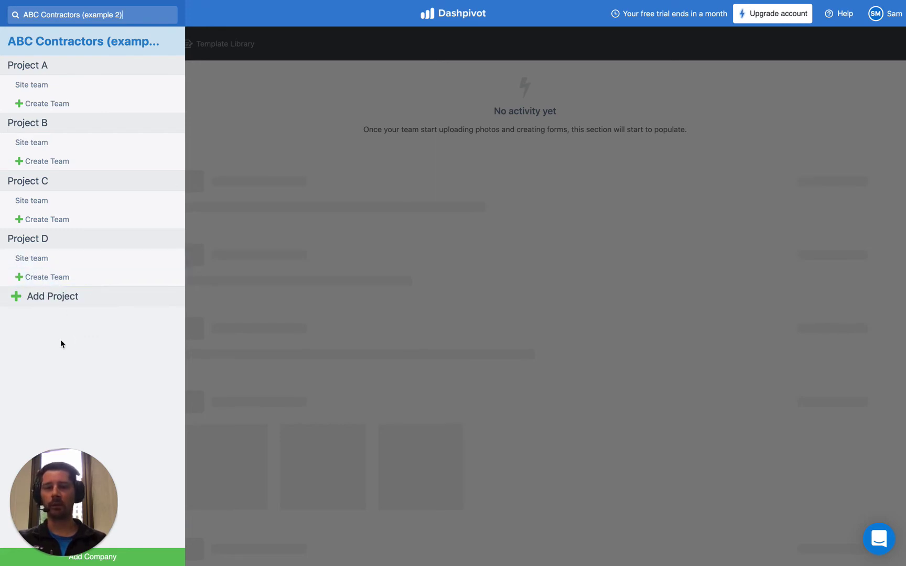
- Change the company search to 'example 3' to load that company's structure
key("BackSpace")
type("3")
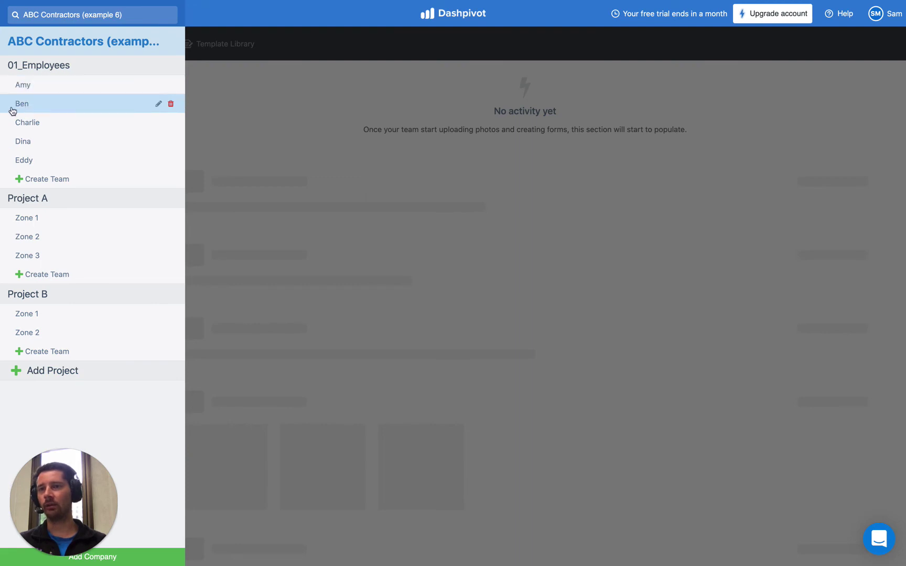
mouse_move(85, 123)
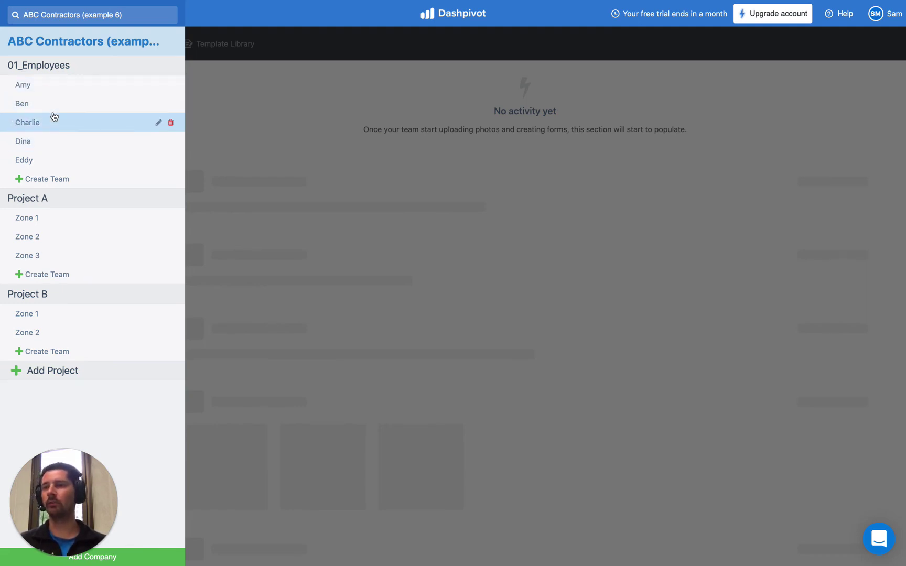
- Dismiss the company switcher to land on the ABC Contractors (Example 7) home page
key("Escape")
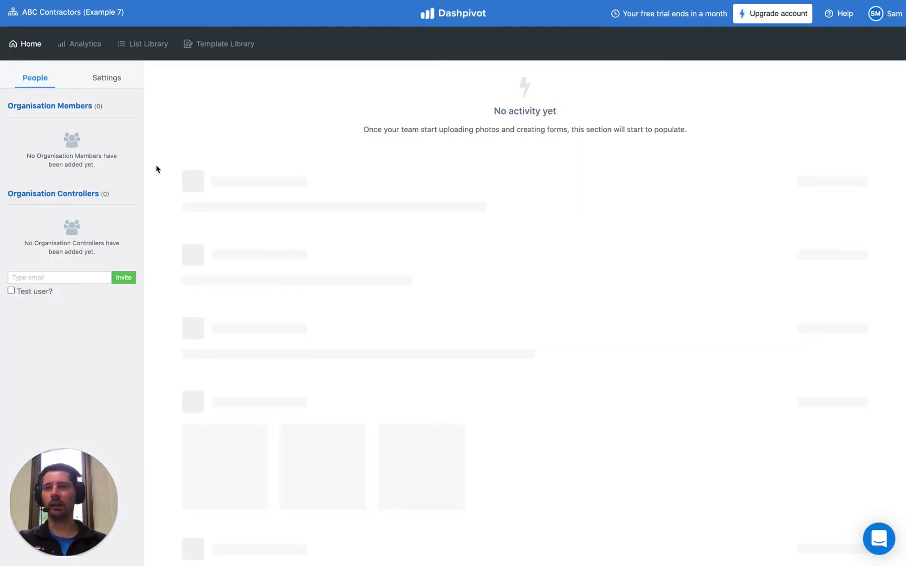
- Open the Example 7 sidebar listing Your First Project with Your First Team
left_click(92, 13)
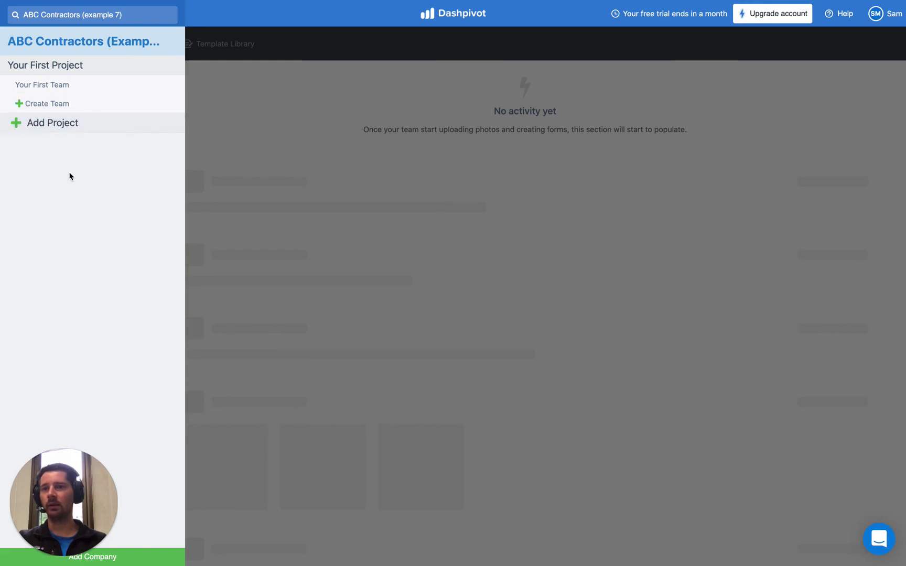
- Start a new project named 'Project A' with a first team row
left_click(46, 124)
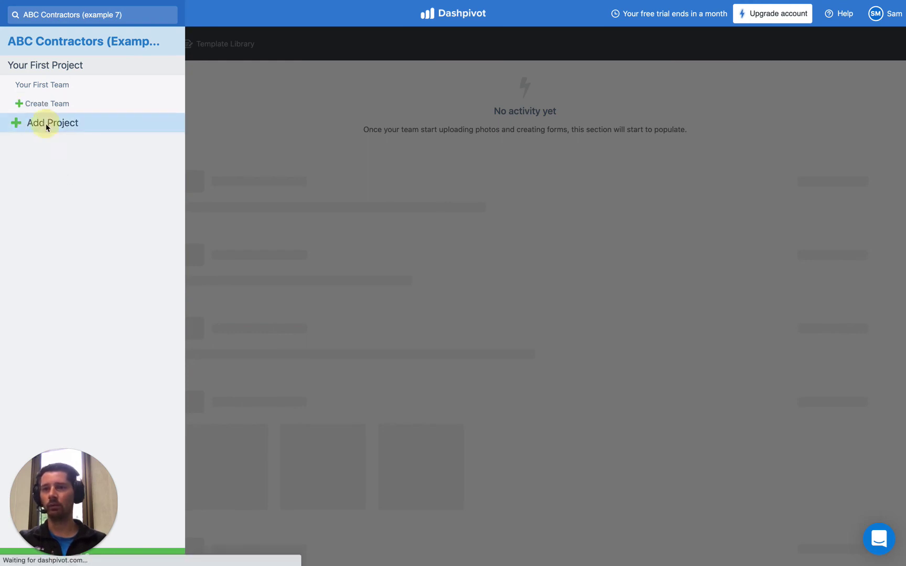
type("Project ")
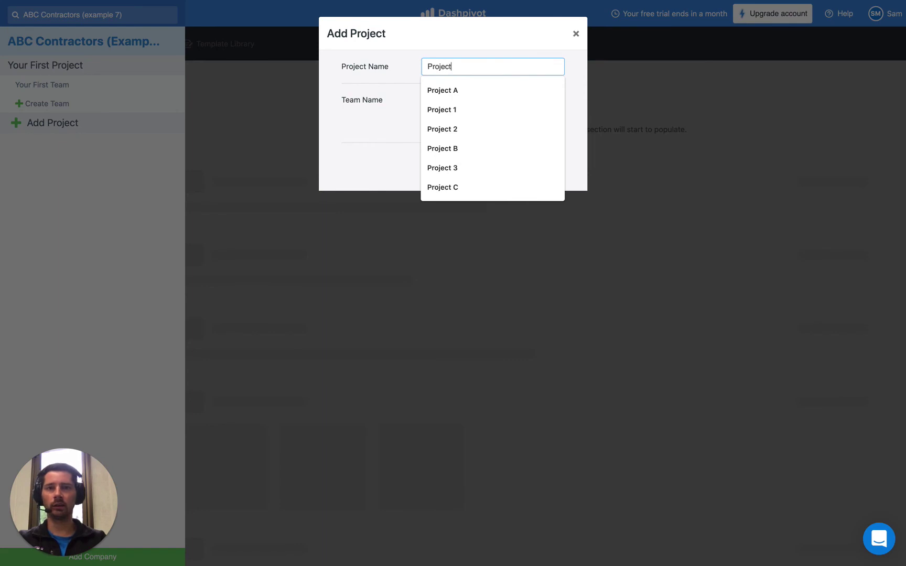
type("A")
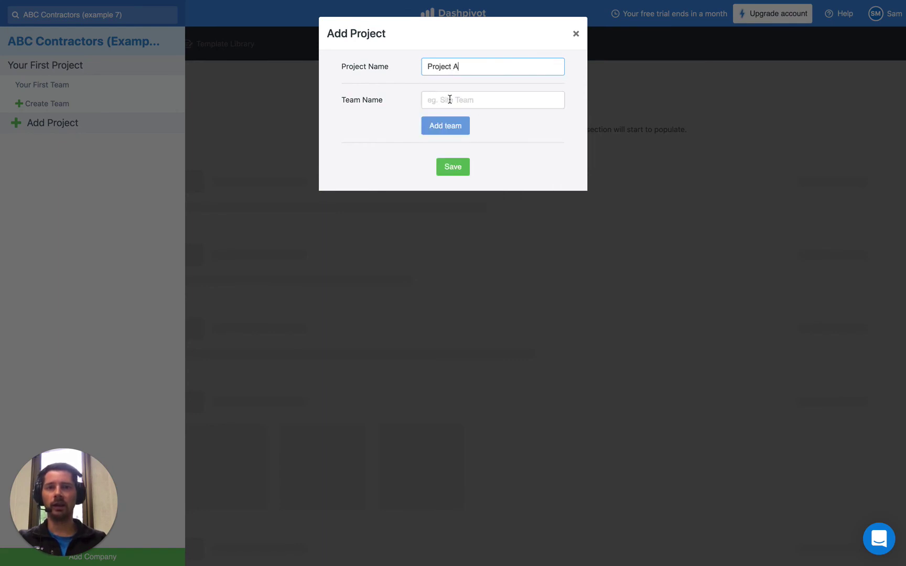
left_click(449, 99)
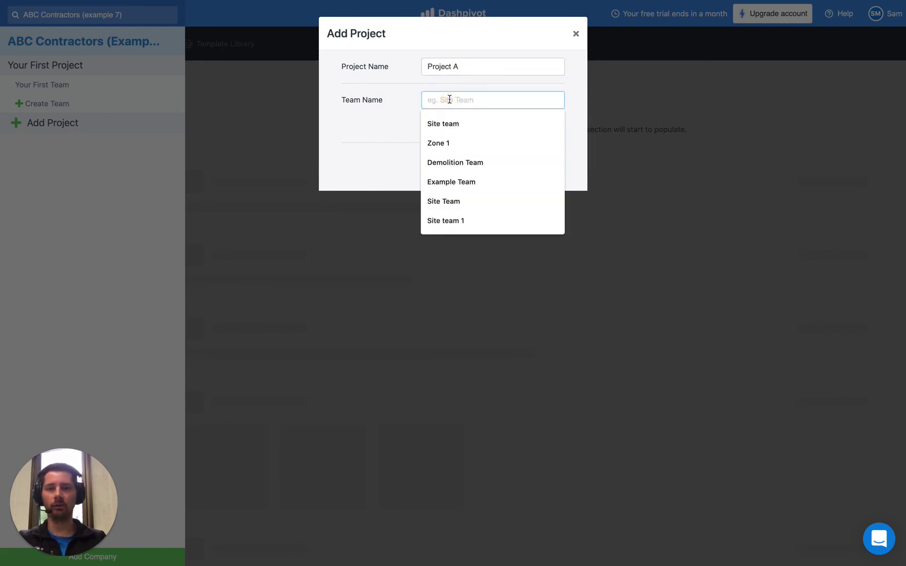
type("Site ")
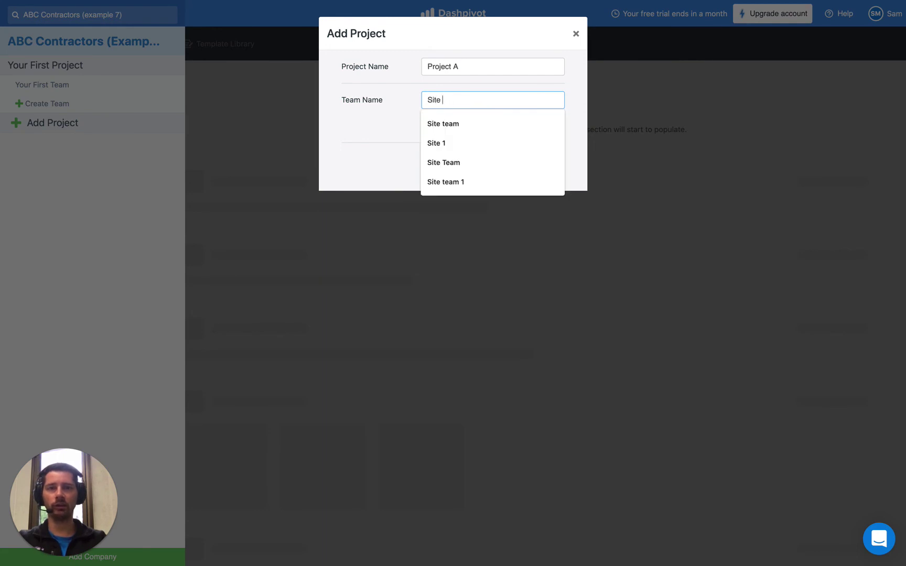
type("team")
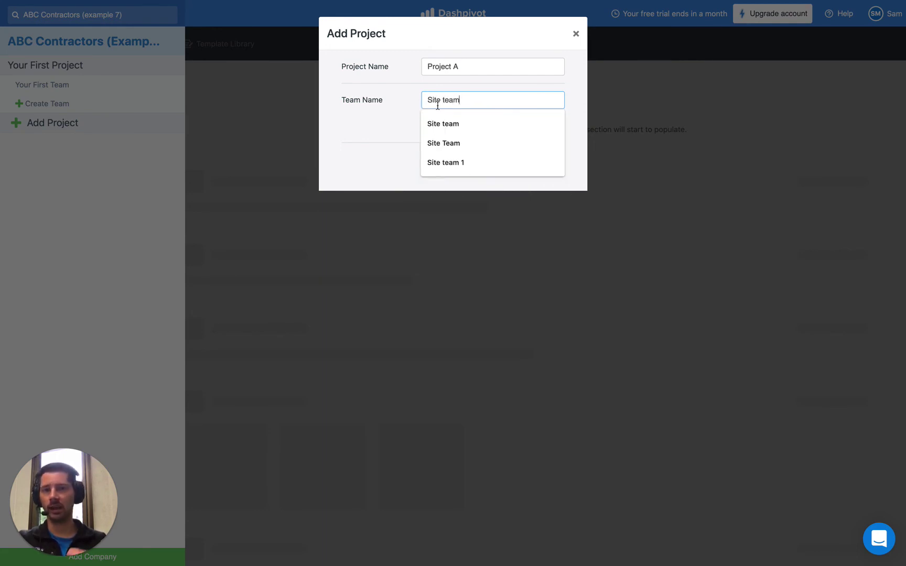
- Name Project A's teams Zone 1, Zone 2 and Zone 3
triple_click(438, 106)
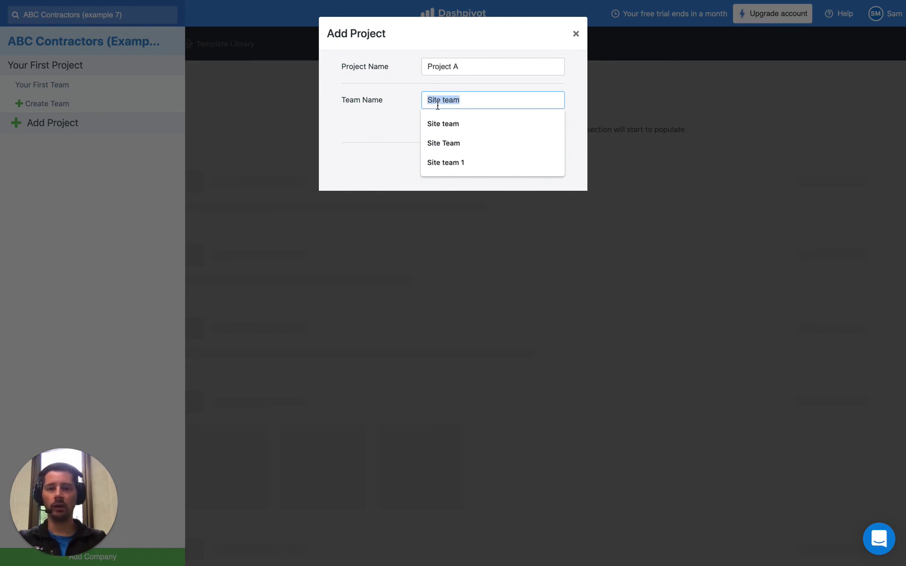
type("Zone 1")
key("Return")
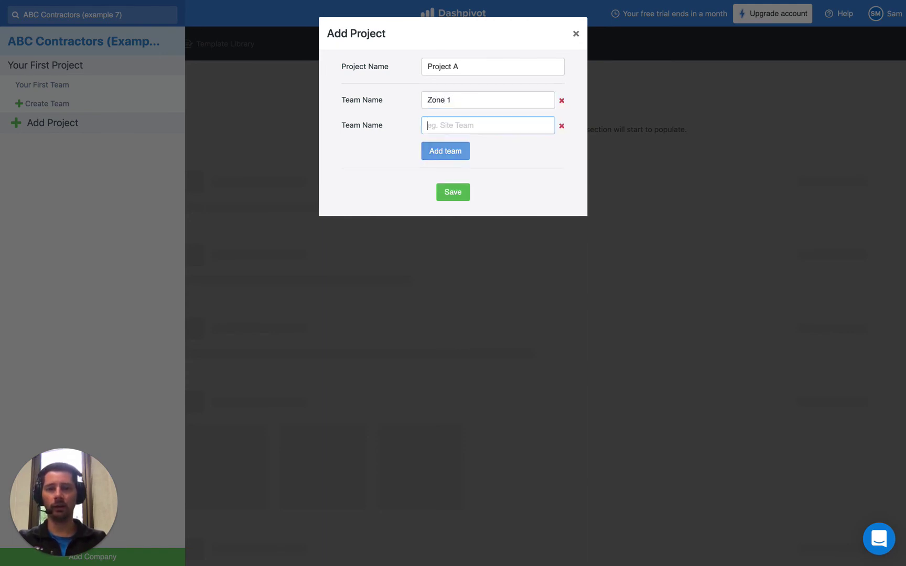
type("Zone 2")
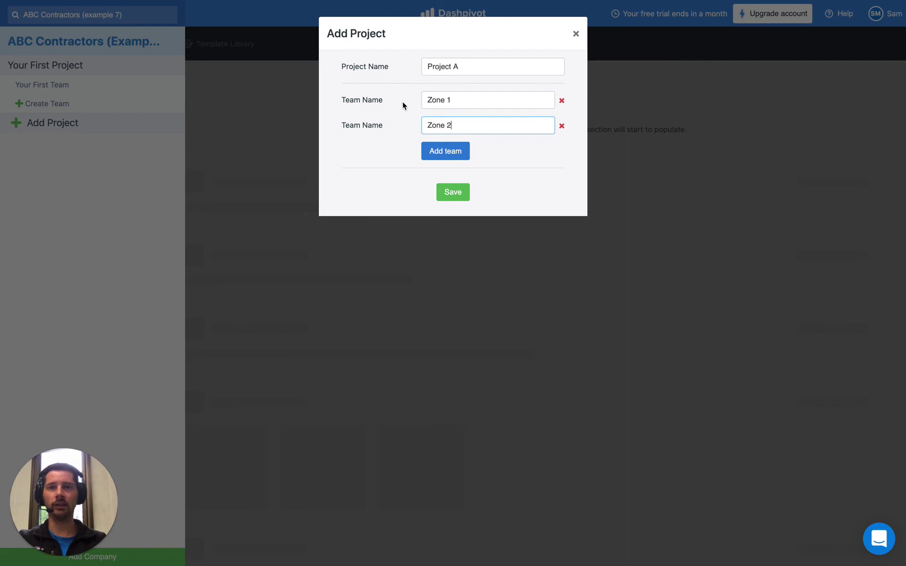
key("Return")
type("Zone 3")
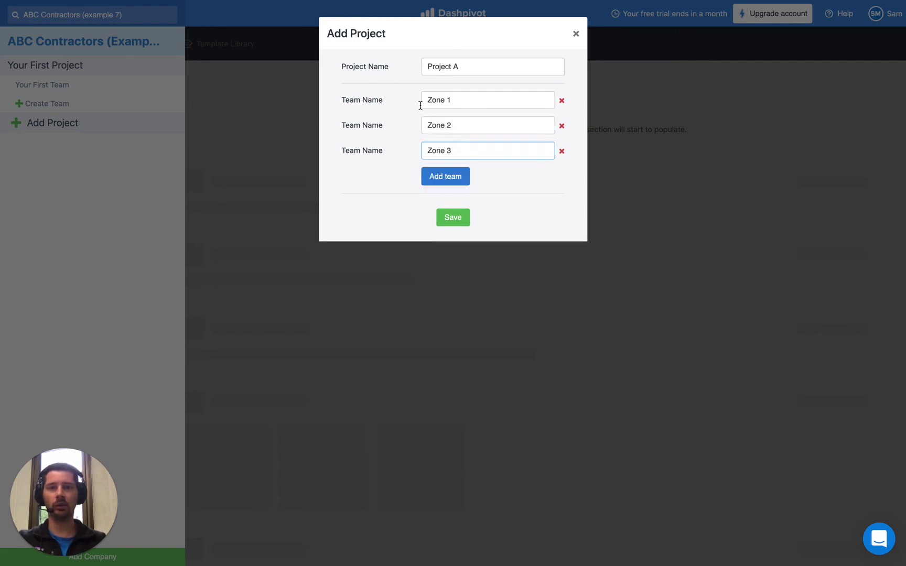
left_click(418, 131)
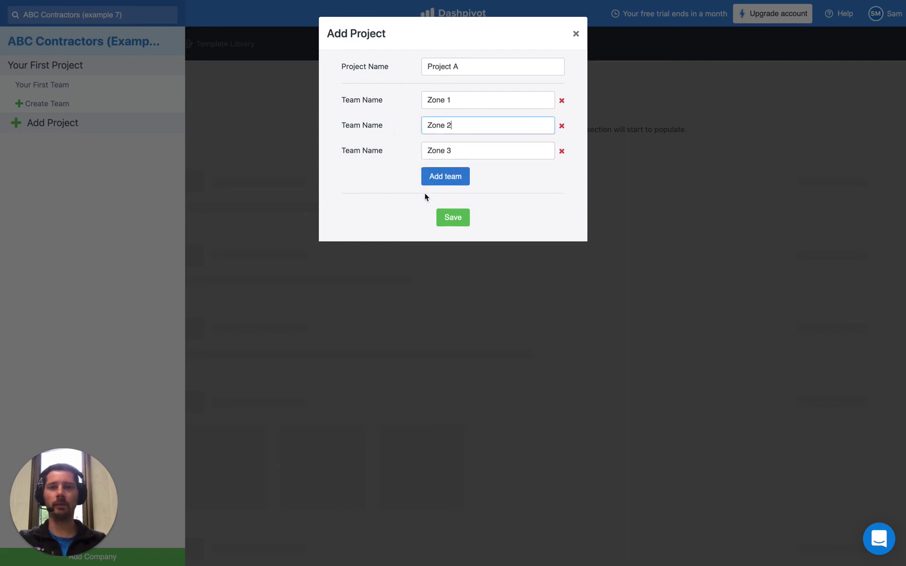
- Save Project A and show it above Your First Project in the sidebar
left_click(450, 216)
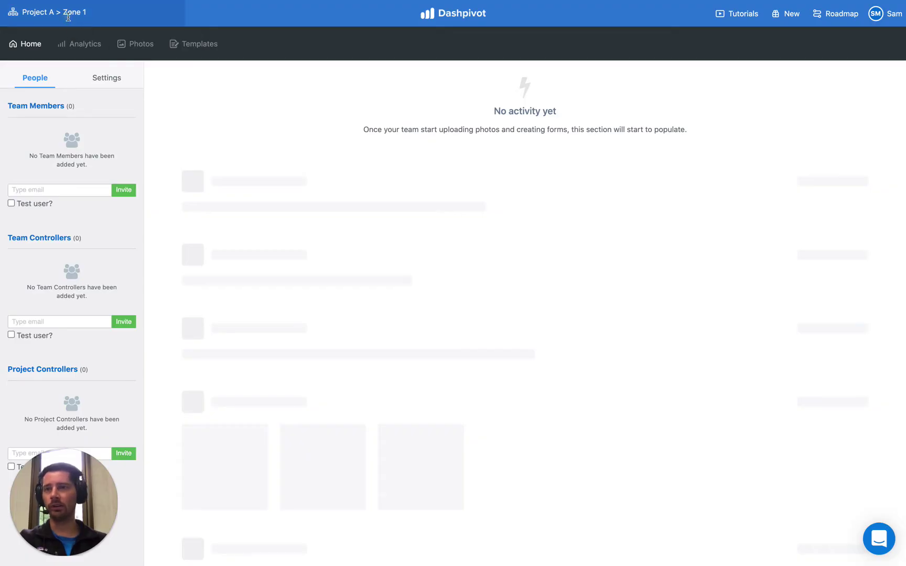
left_click(71, 12)
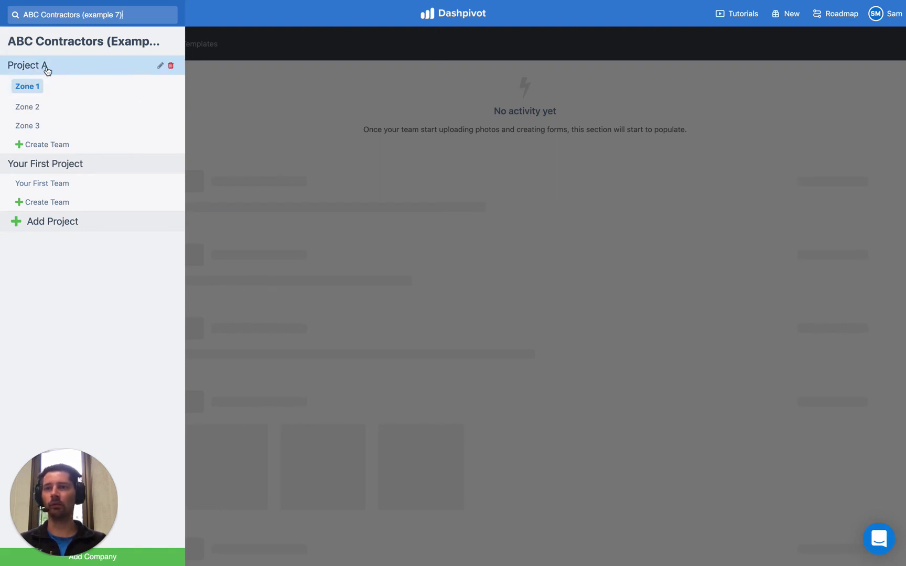
mouse_move(92, 125)
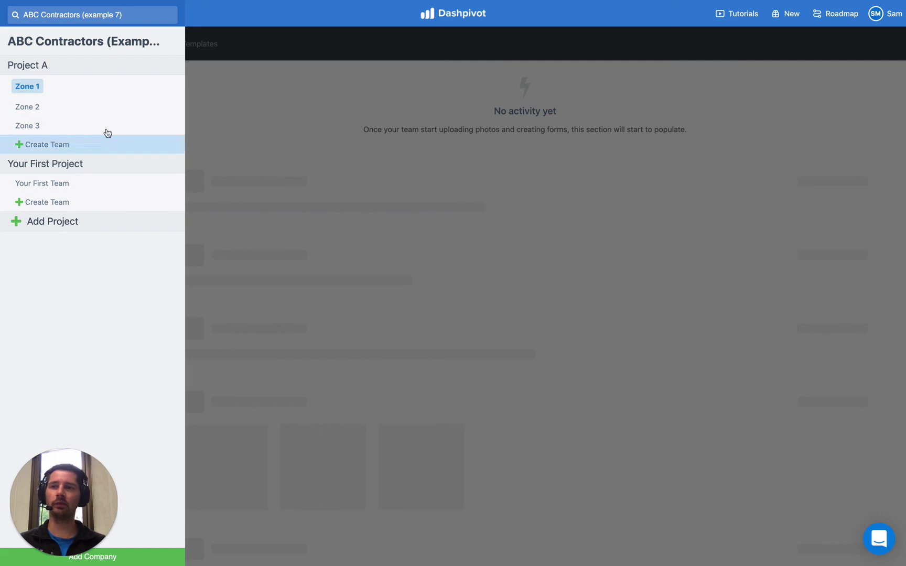
mouse_move(55, 126)
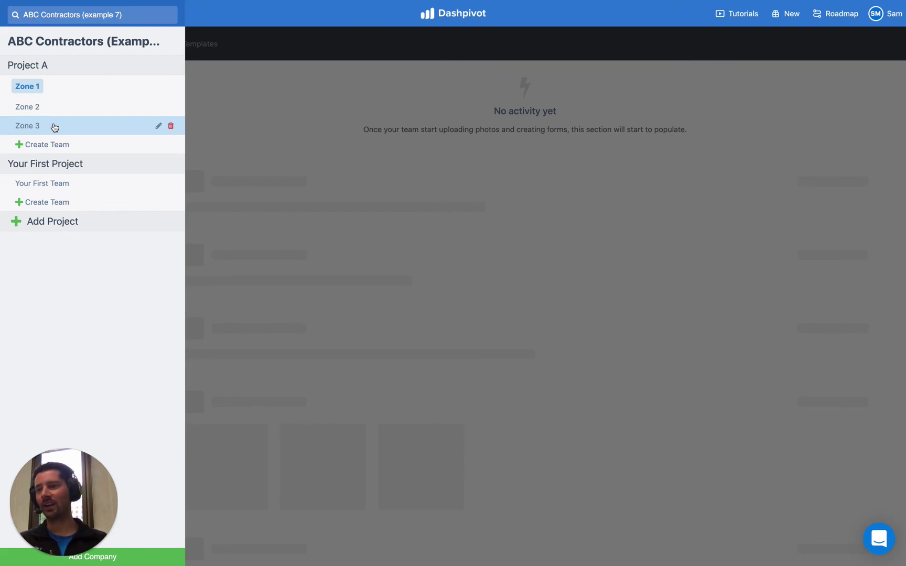
- Close the project list and view the Zone 1 team's Photos page
left_click(489, 257)
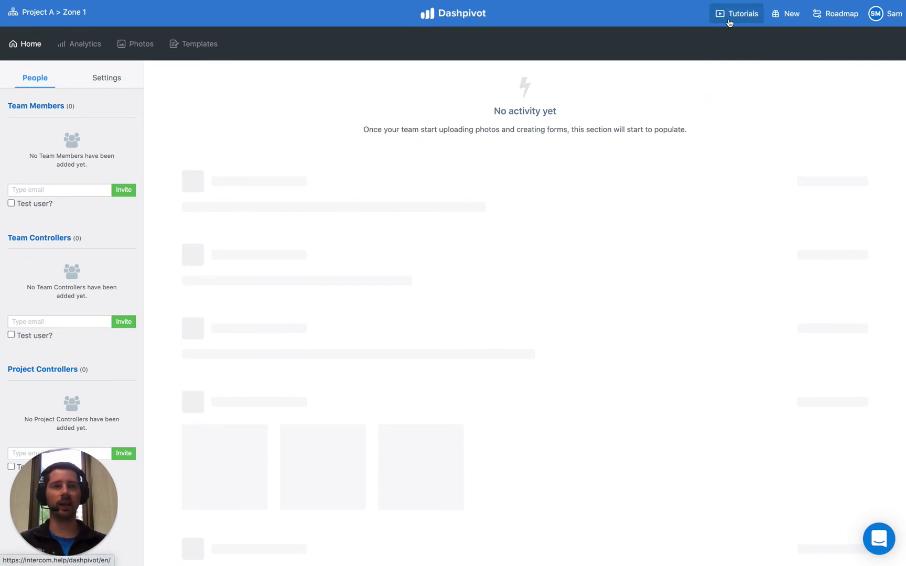
left_click(125, 46)
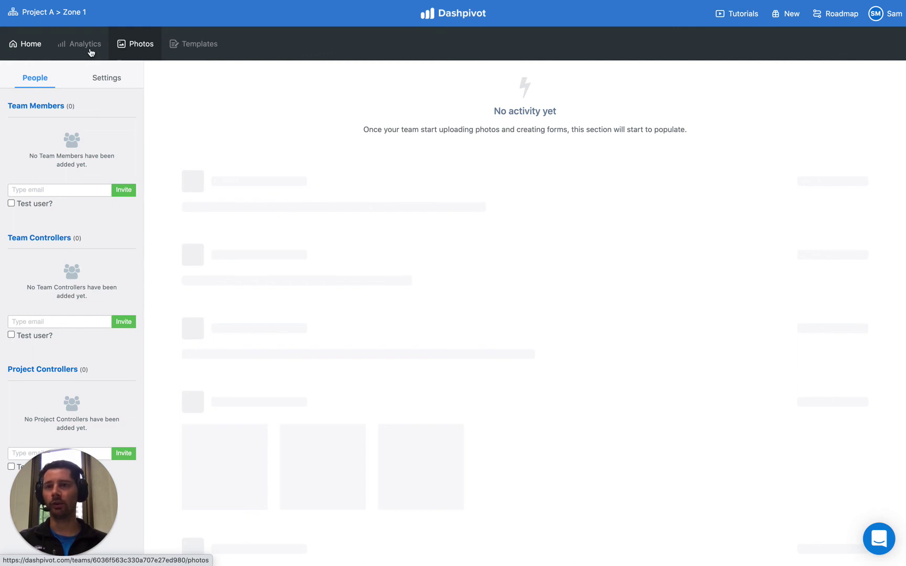